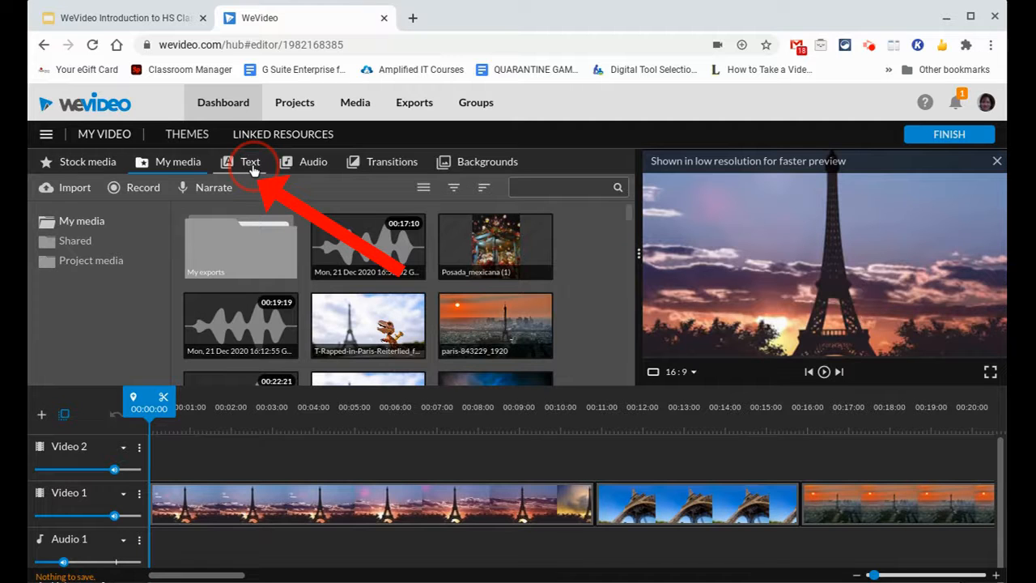
# Step: Examine the Motion, Static, In season and Callouts text templates, previewing Trailer - the Cut and Citations
pyautogui.click(246, 165)
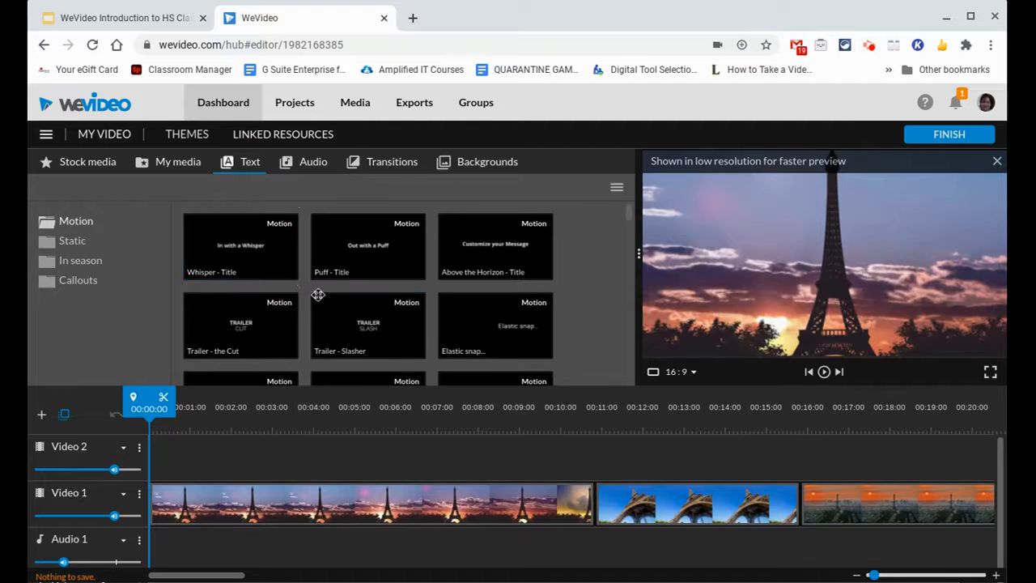
pyautogui.click(266, 328)
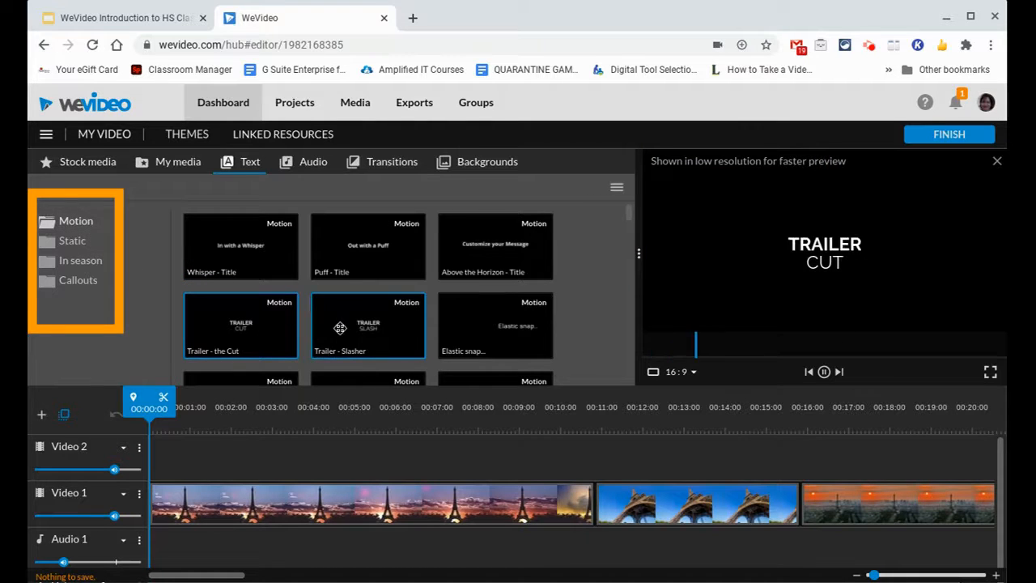
pyautogui.scroll(-2, 340, 328)
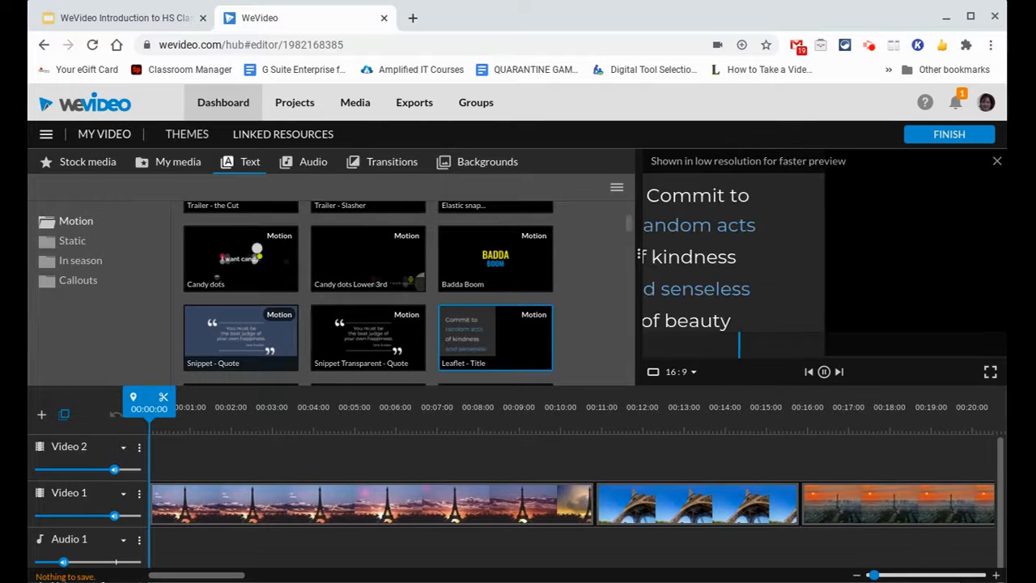
pyautogui.scroll(-5, 495, 338)
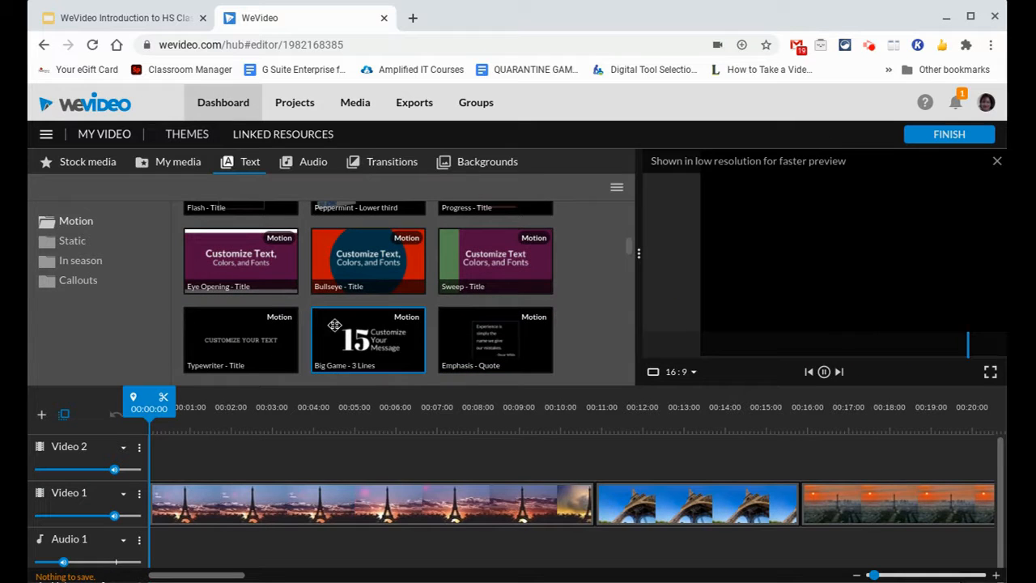
pyautogui.click(71, 242)
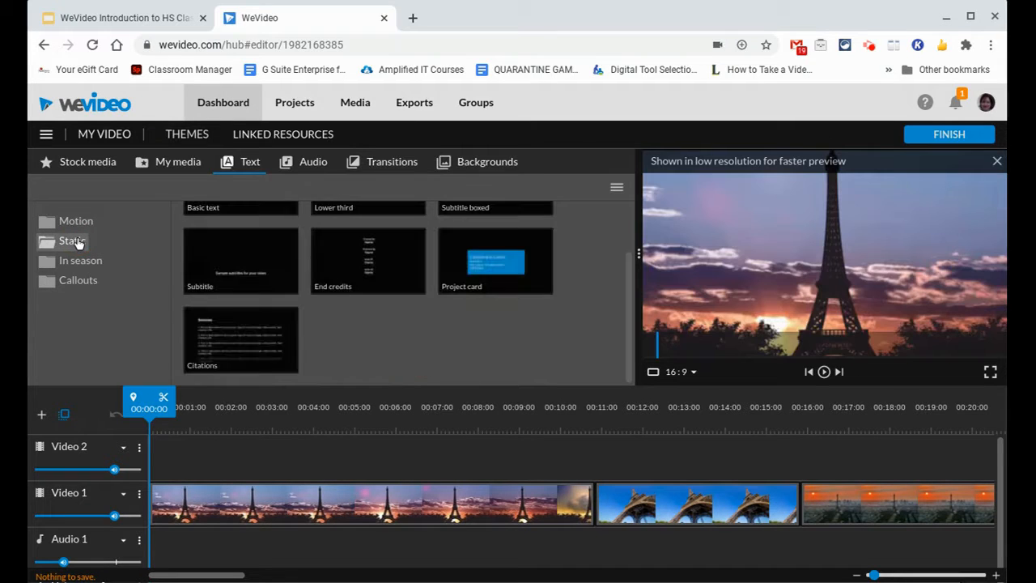
pyautogui.click(249, 352)
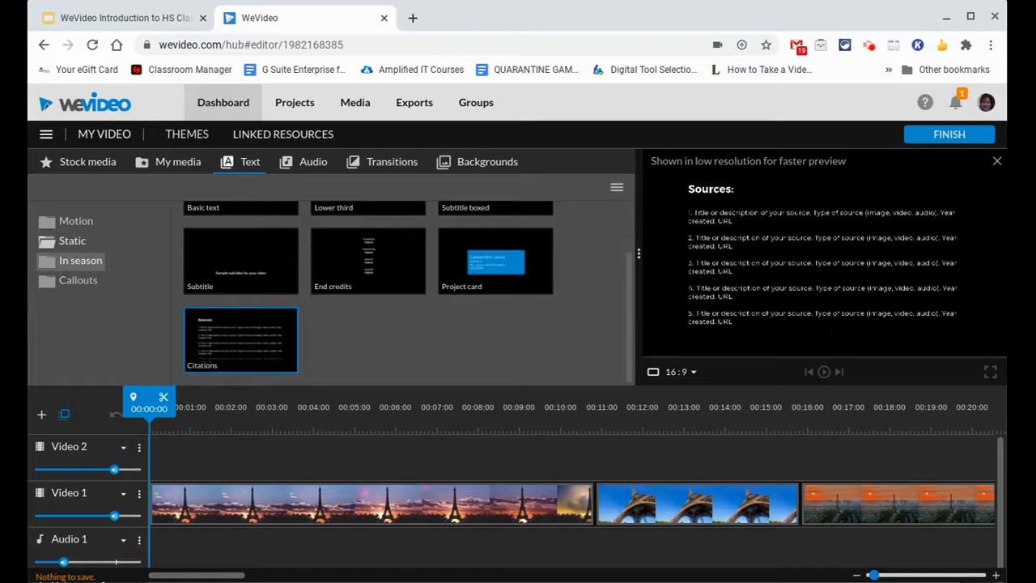
pyautogui.click(93, 255)
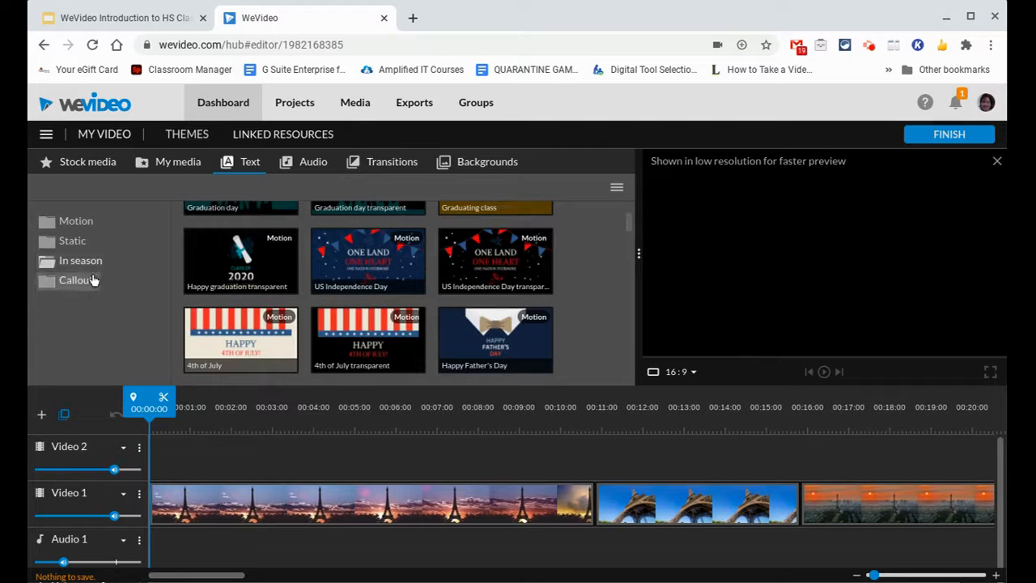
pyautogui.scroll(1, 349, 327)
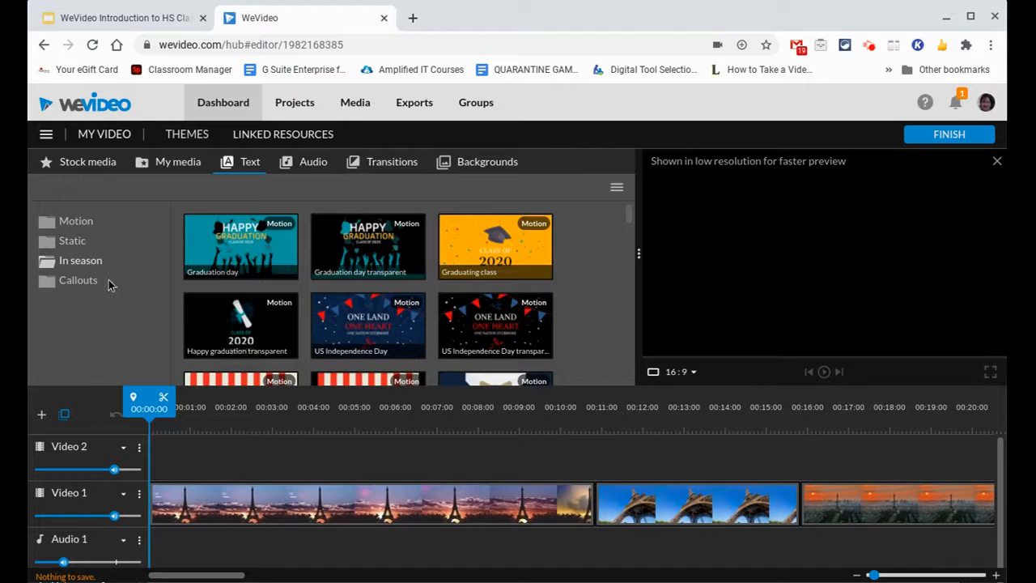
pyautogui.click(81, 281)
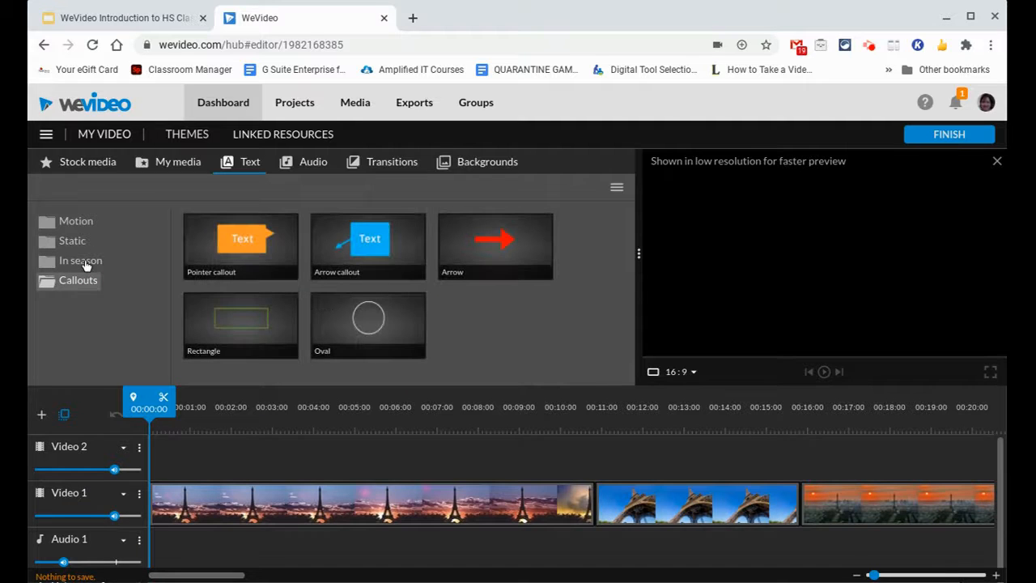
# Step: Place the Marquee - Title motion text at the start of the Video 2 track
pyautogui.click(77, 222)
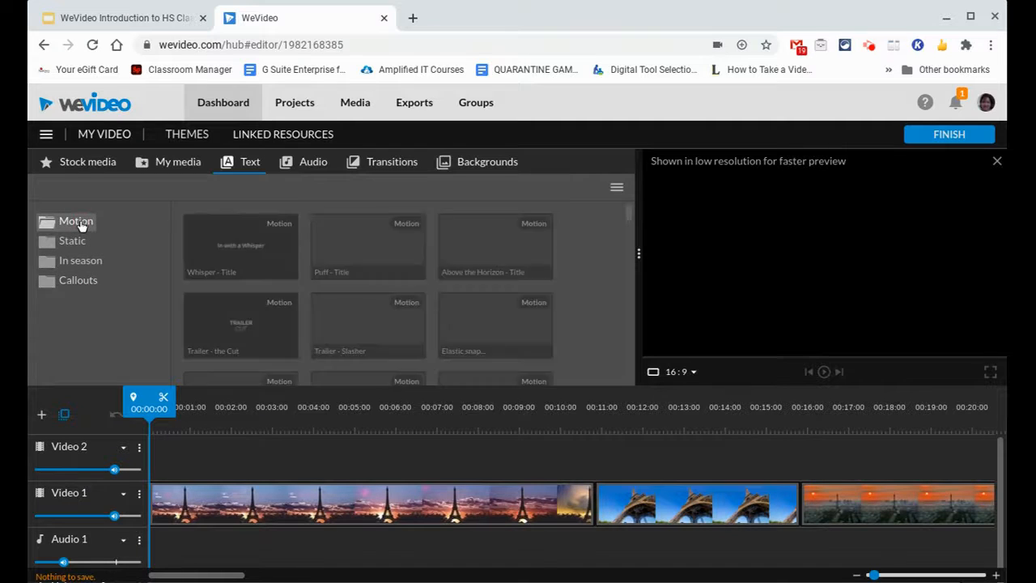
pyautogui.scroll(-3, 256, 311)
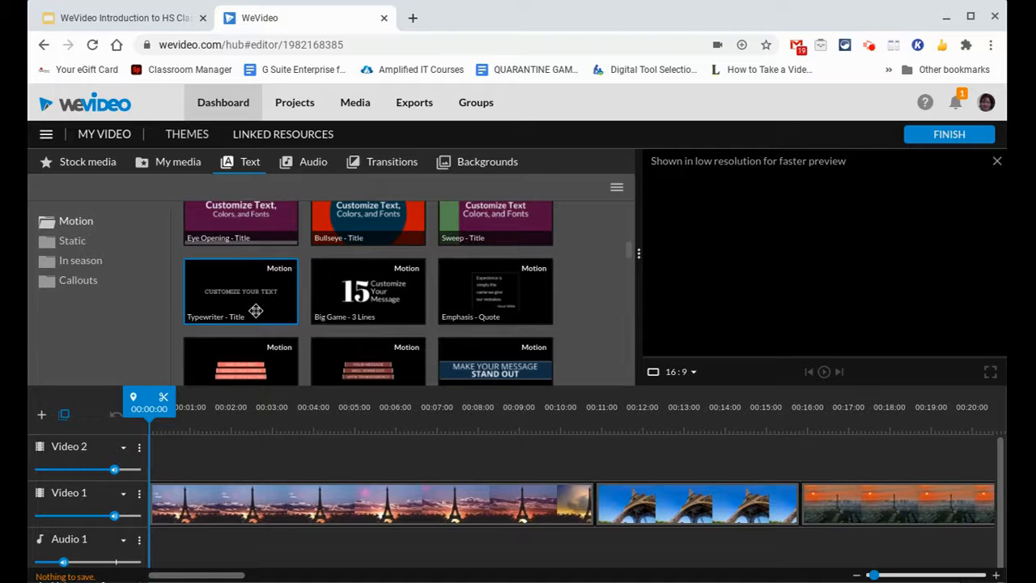
pyautogui.scroll(-3, 256, 311)
pyautogui.scroll(1, 256, 311)
pyautogui.scroll(-3, 256, 311)
pyautogui.click(254, 312)
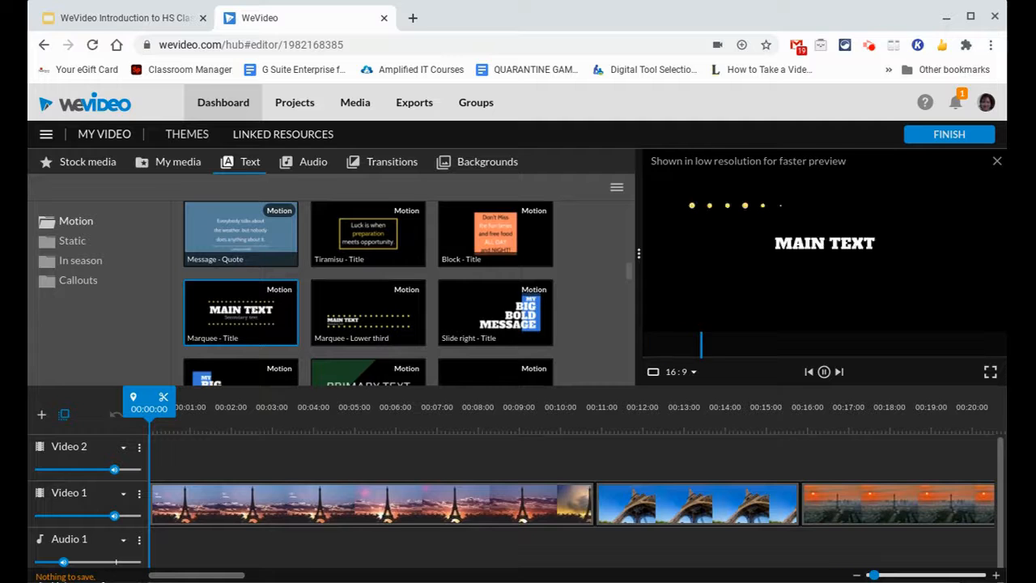
pyautogui.moveTo(254, 312); pyautogui.dragTo(168, 459)
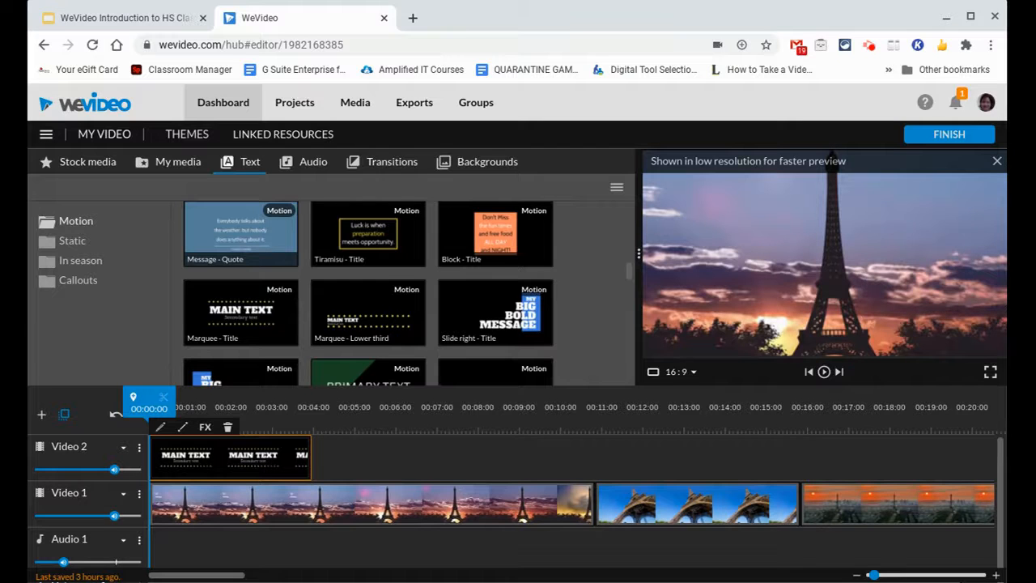
# Step: Set the Marquee title's main text to "Paris" and its secondary text to "France"
pyautogui.doubleClick(213, 459)
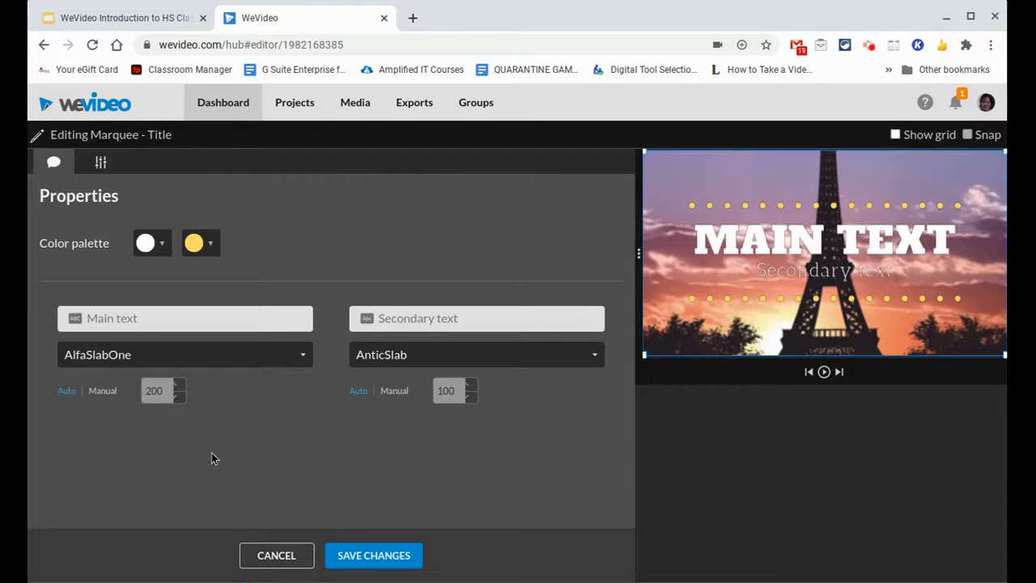
pyautogui.click(140, 316)
pyautogui.write('Paris')
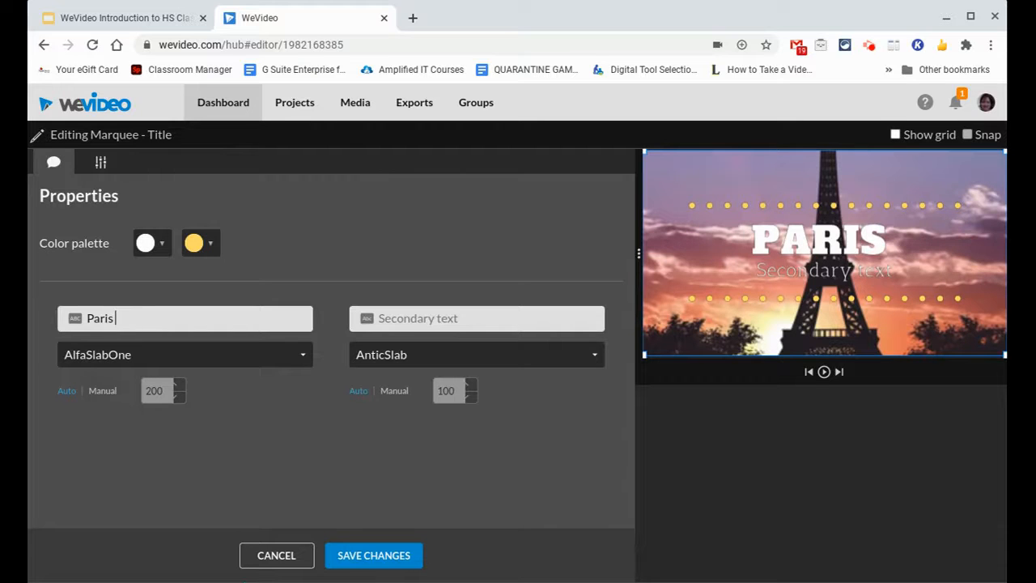
pyautogui.write(' Pt')
pyautogui.press('BackSpace')
pyautogui.press('BackSpace')
pyautogui.press('BackSpace')
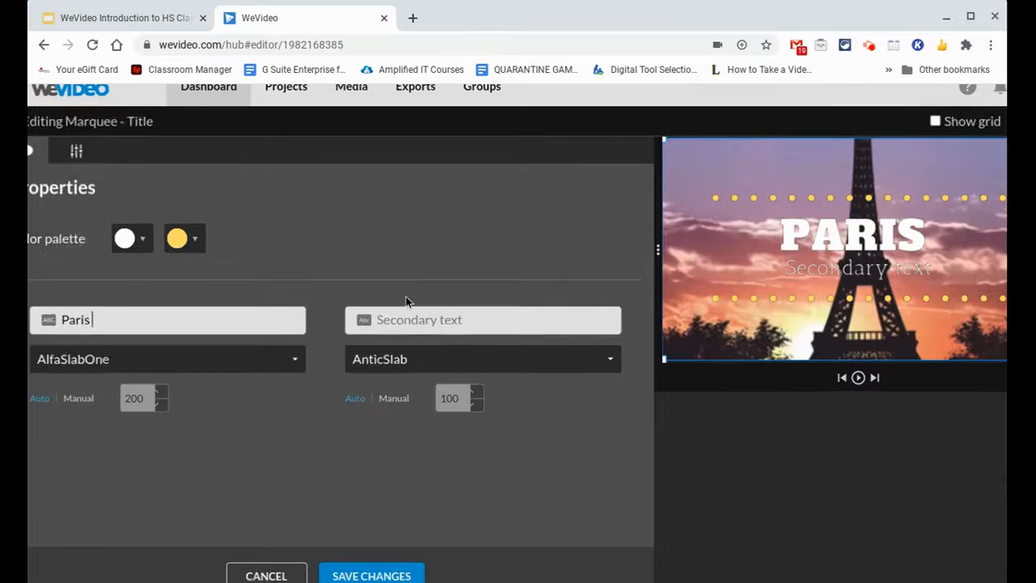
pyautogui.click(411, 318)
pyautogui.write('France')
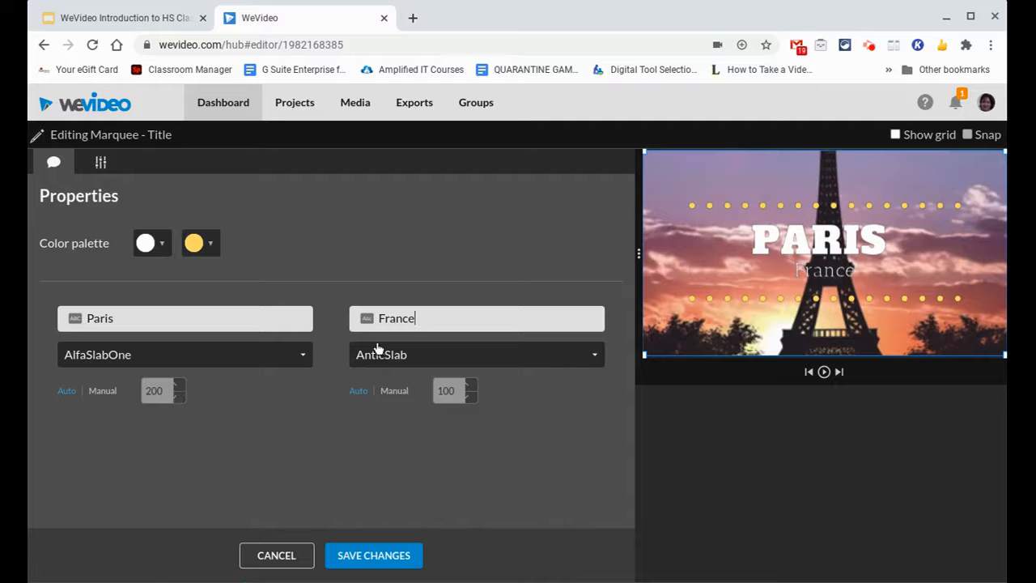
# Step: Switch the secondary text to manual sizing, set its size to 130, and save the title changes
pyautogui.click(395, 391)
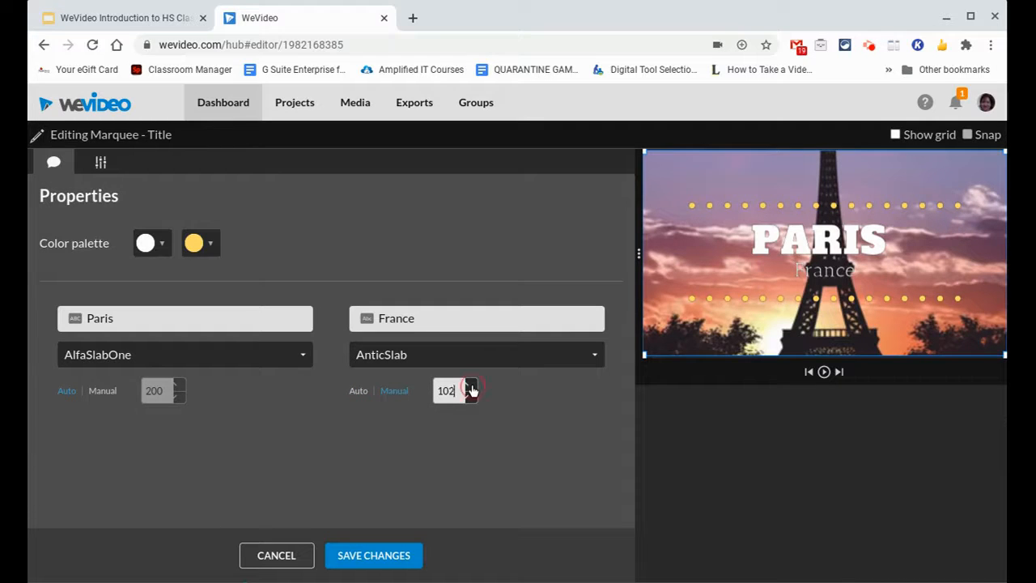
pyautogui.click(471, 386)
pyautogui.click(472, 387)
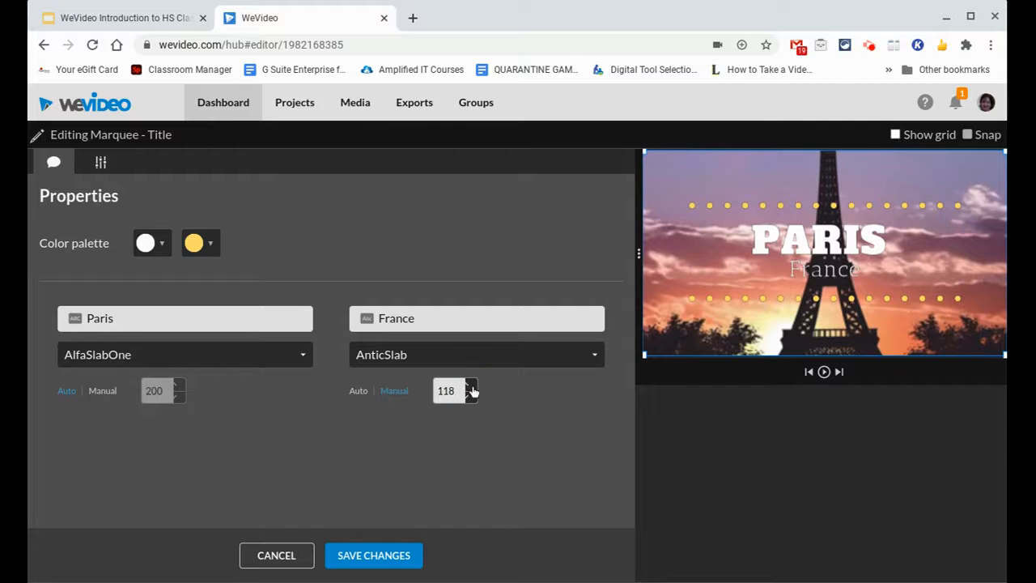
pyautogui.click(471, 387)
pyautogui.click(471, 387)
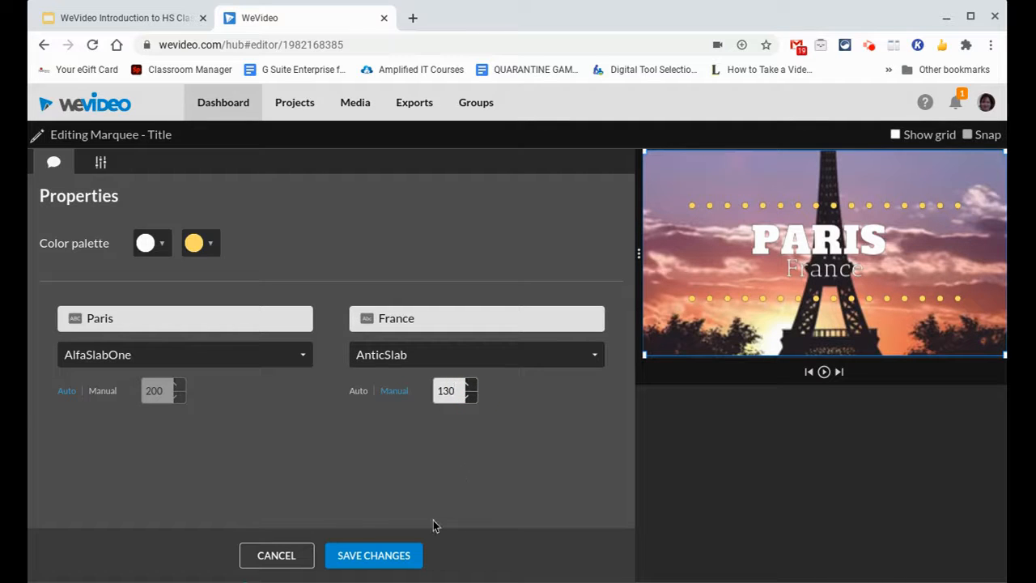
pyautogui.click(395, 555)
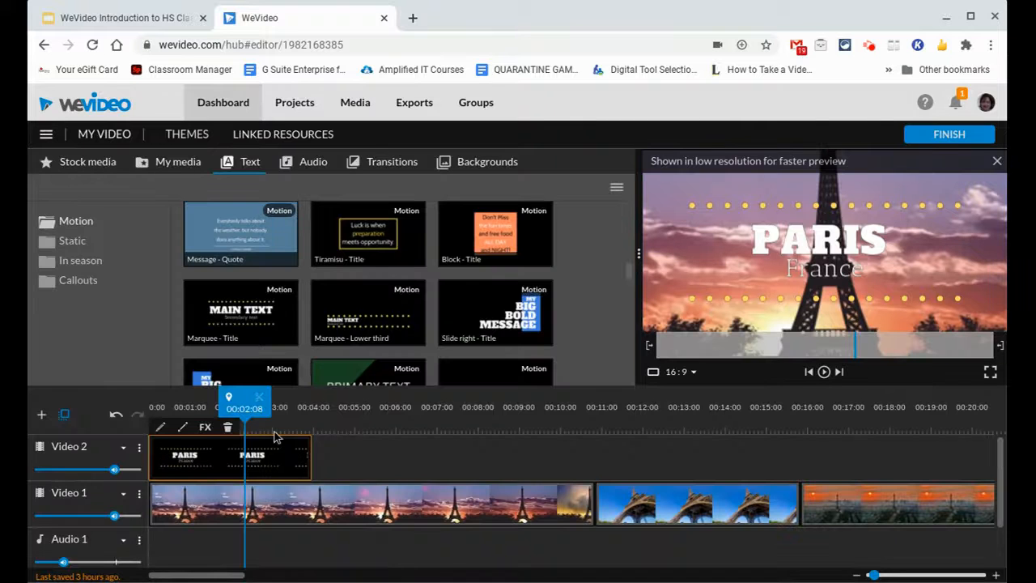
# Step: Play the Paris title clip from the start of the timeline to check its animation
pyautogui.moveTo(247, 398); pyautogui.dragTo(137, 388)
pyautogui.press('space')
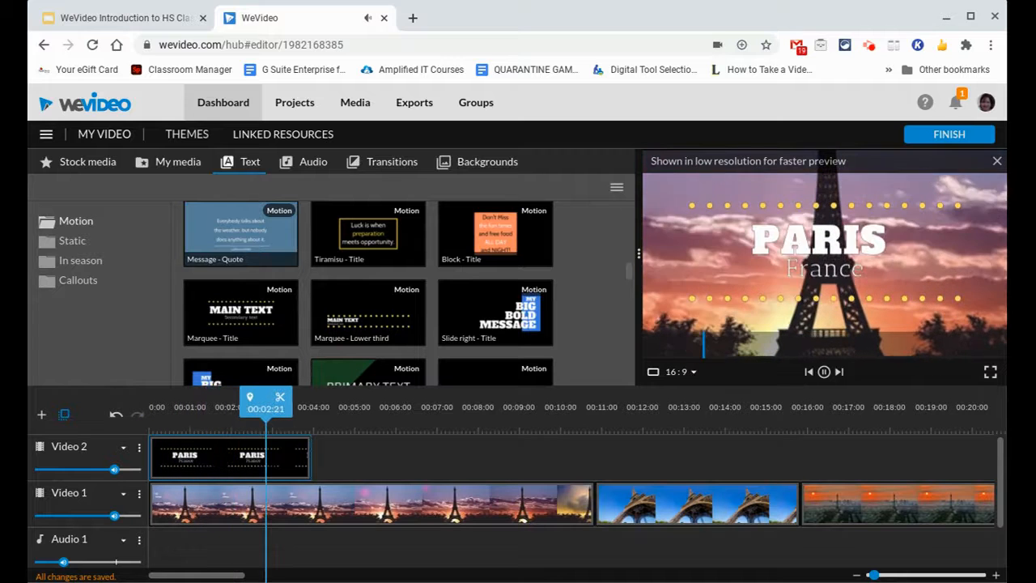
pyautogui.press('space')
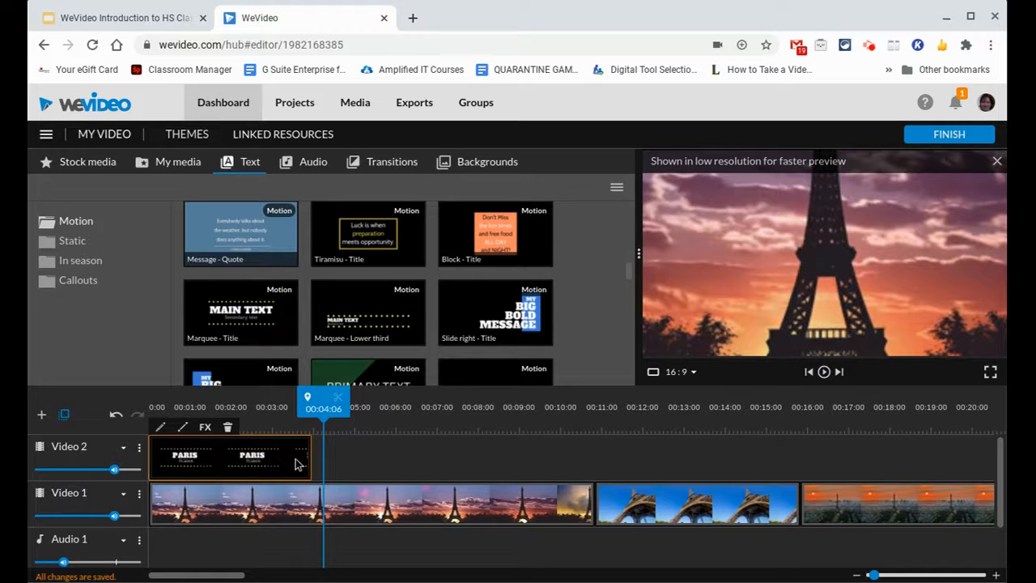
# Step: Add an Arrow callout to Video 2 at about 00:06:19 and shorten it to end with the first Video 1 clip
pyautogui.click(86, 289)
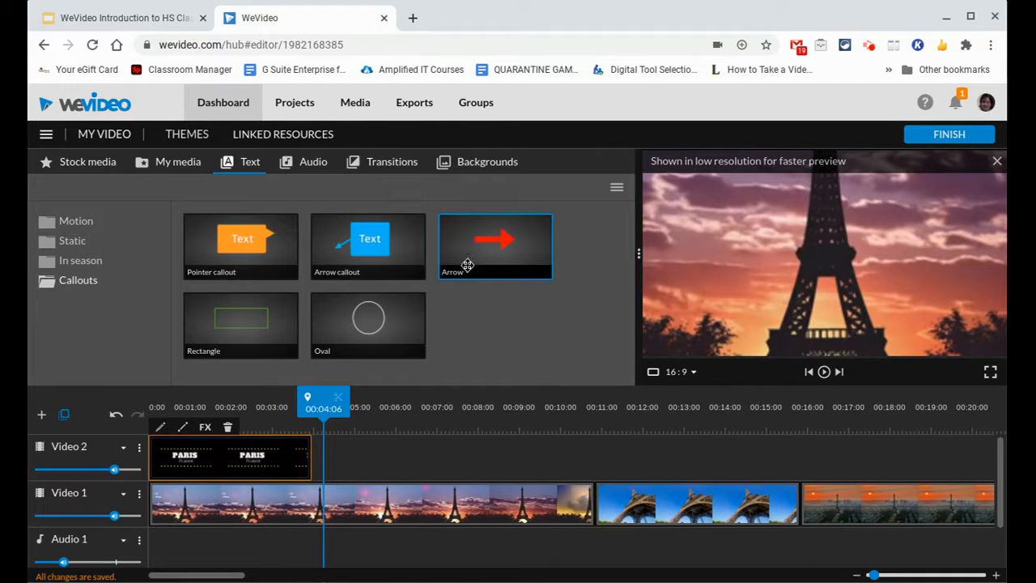
pyautogui.moveTo(466, 264); pyautogui.dragTo(451, 463)
pyautogui.click(447, 466)
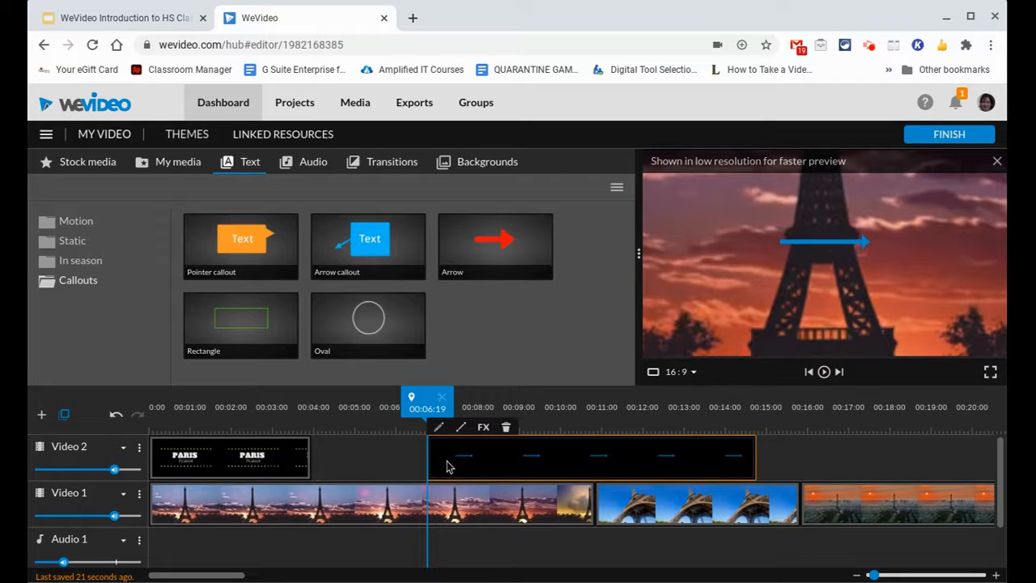
pyautogui.moveTo(754, 455); pyautogui.dragTo(586, 457)
# Step: Move the arrow callout to about x 424, y 332, recolor it bright yellow, and save the changes
pyautogui.click(507, 468)
pyautogui.click(504, 471)
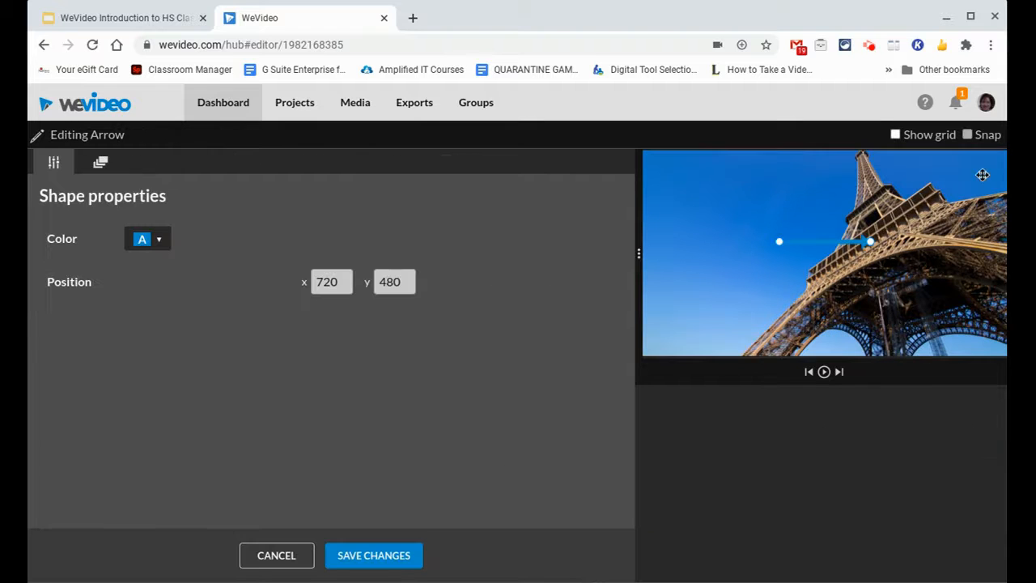
pyautogui.moveTo(841, 242); pyautogui.dragTo(783, 215)
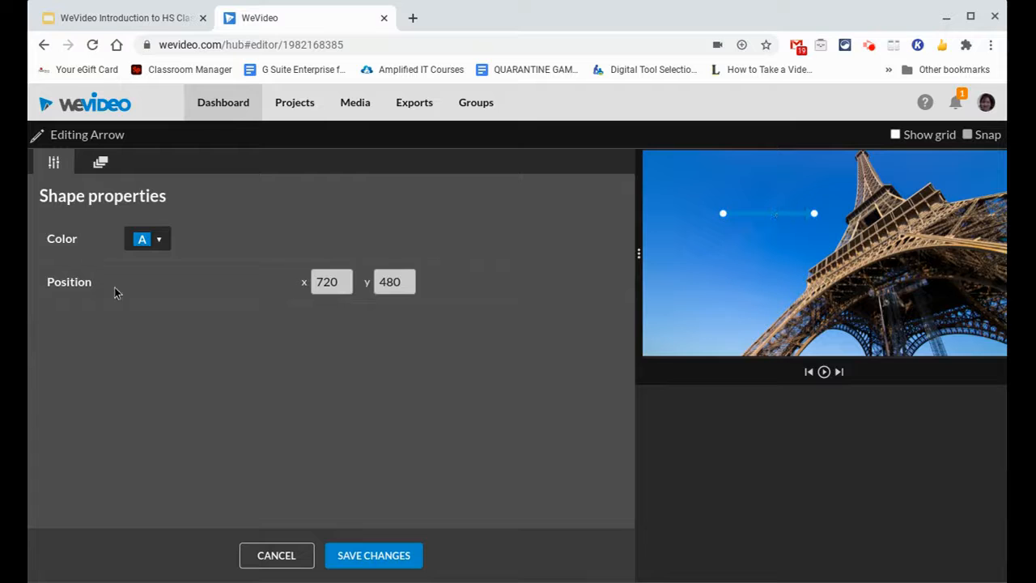
pyautogui.click(159, 239)
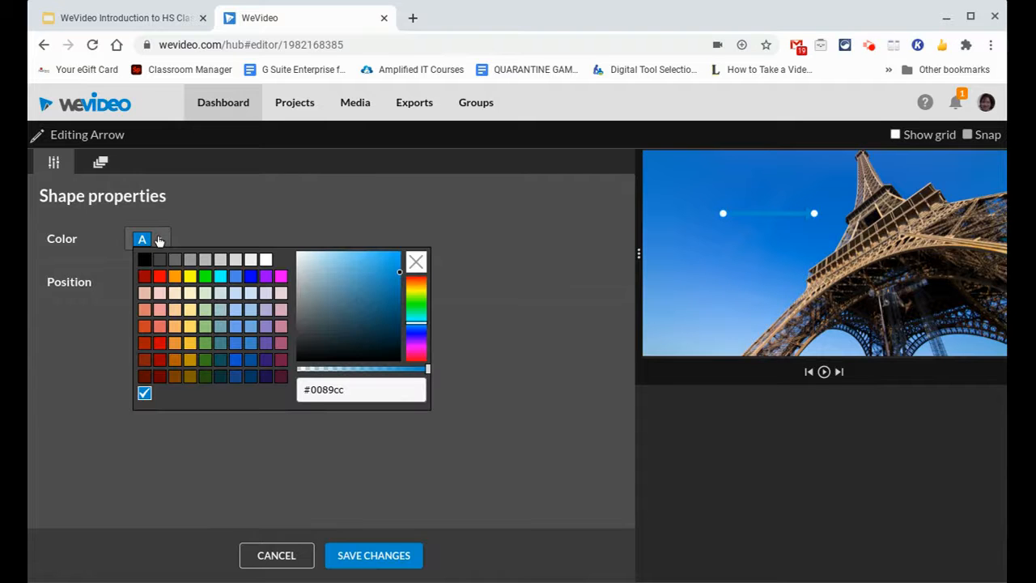
pyautogui.click(190, 277)
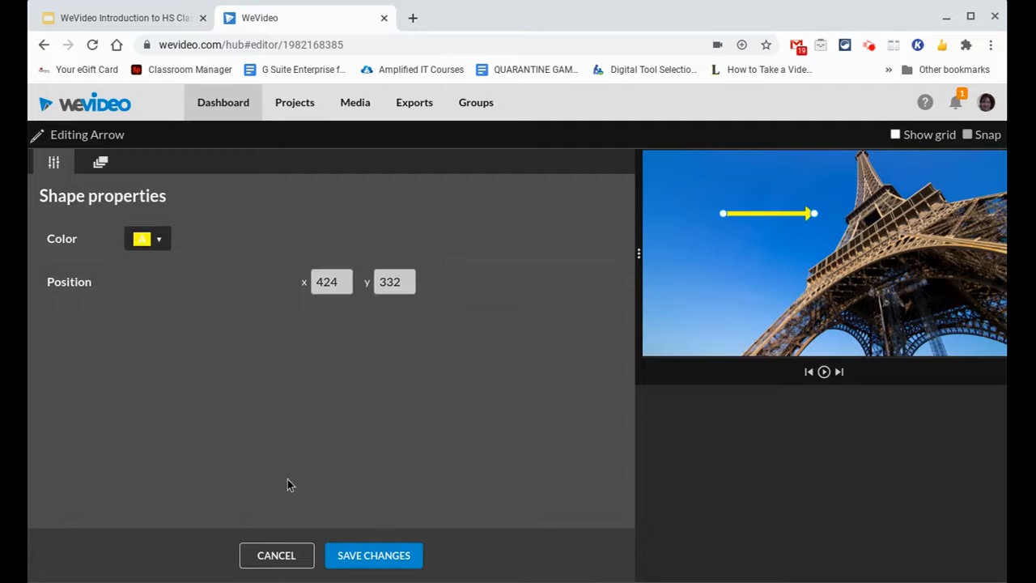
pyautogui.click(356, 555)
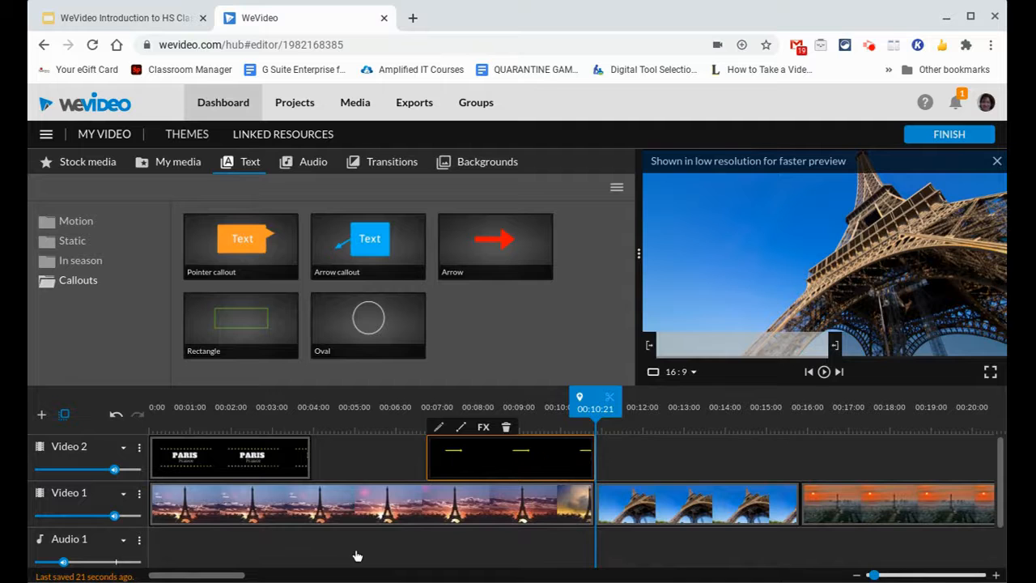
# Step: Play the timeline from the beginning of the arrow callout to check how it appears over the tower
pyautogui.moveTo(591, 399); pyautogui.dragTo(425, 399)
pyautogui.press('space')
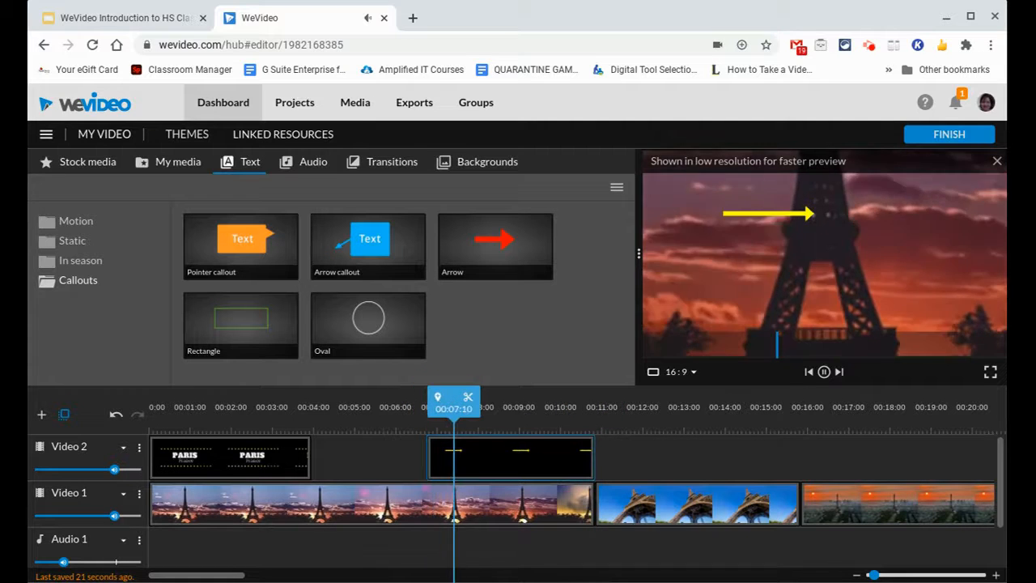
pyautogui.press('space')
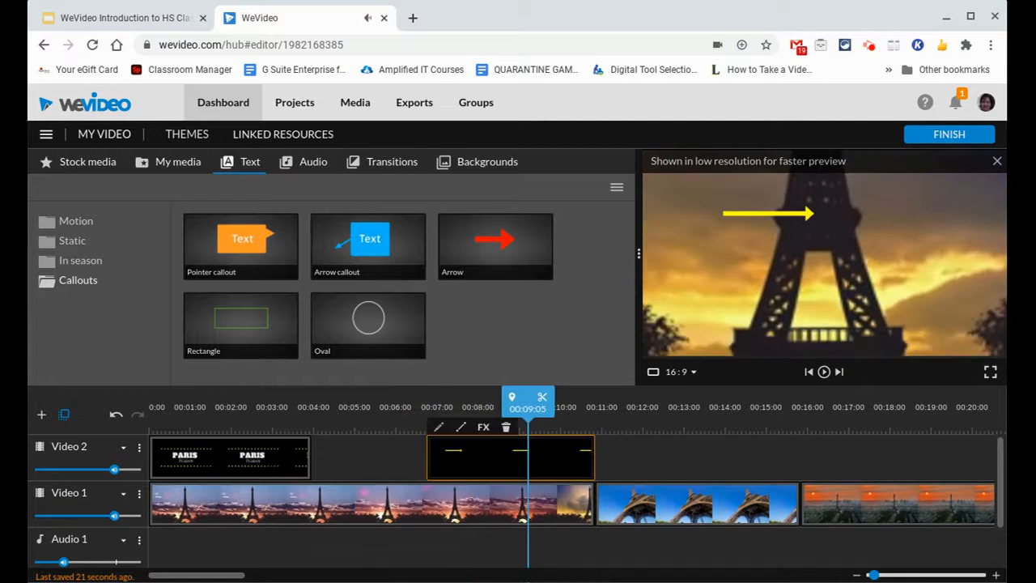
# Step: Add the Party drive - BaltaZzar track from the Cheerful premium music to Audio 1 at the start of the timeline
pyautogui.click(313, 163)
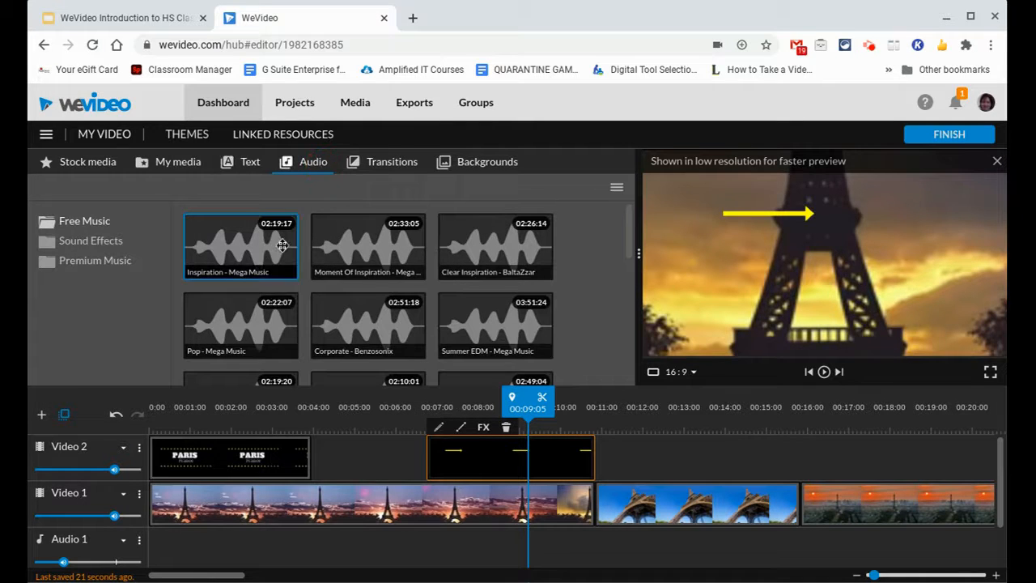
pyautogui.scroll(-2, 267, 334)
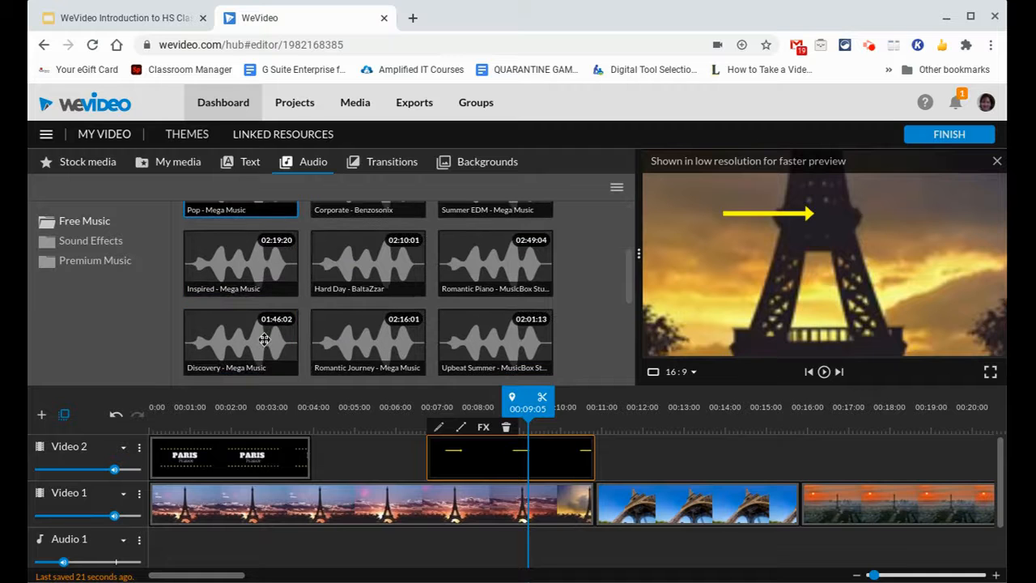
pyautogui.click(91, 242)
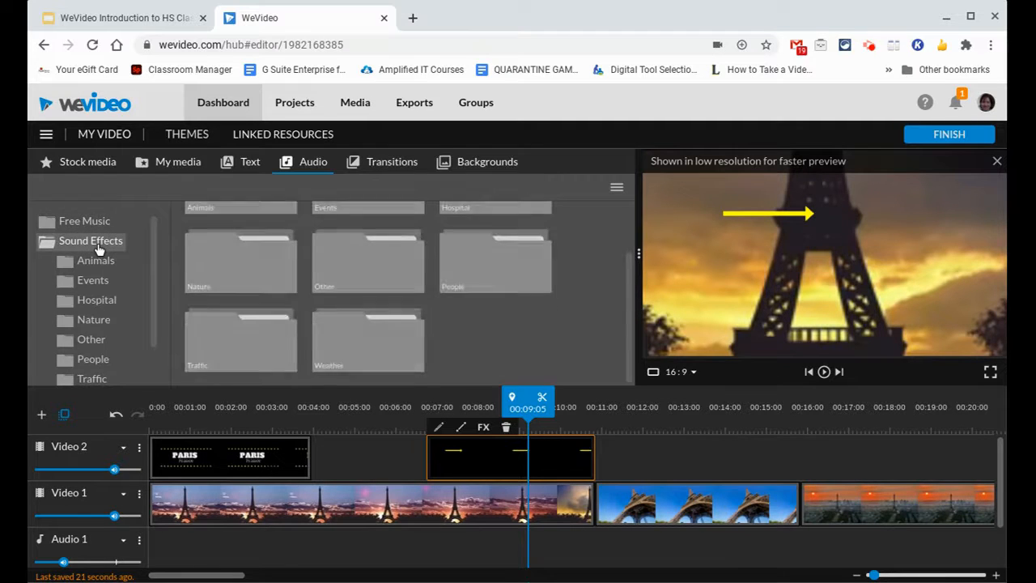
pyautogui.click(87, 241)
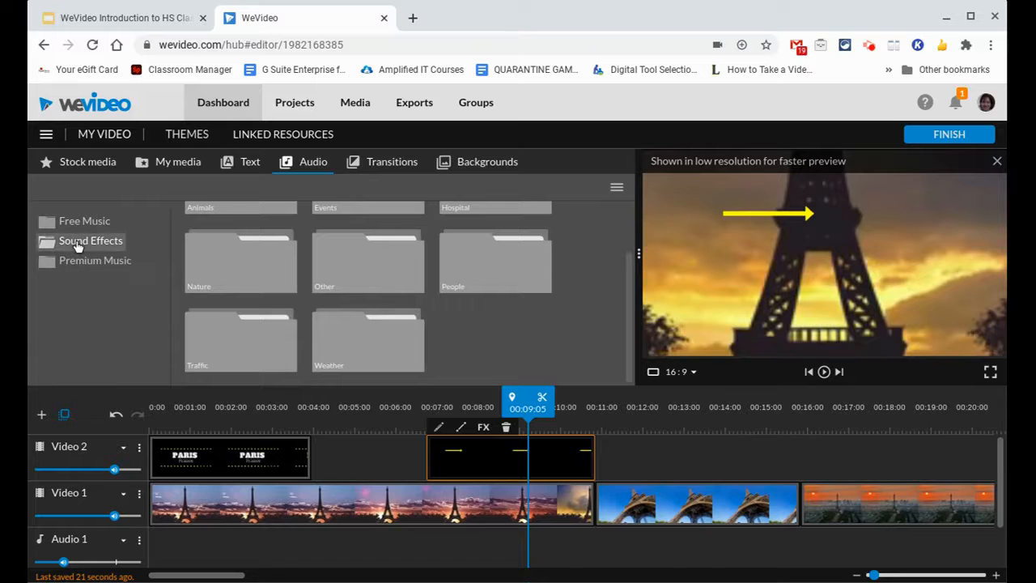
pyautogui.click(87, 261)
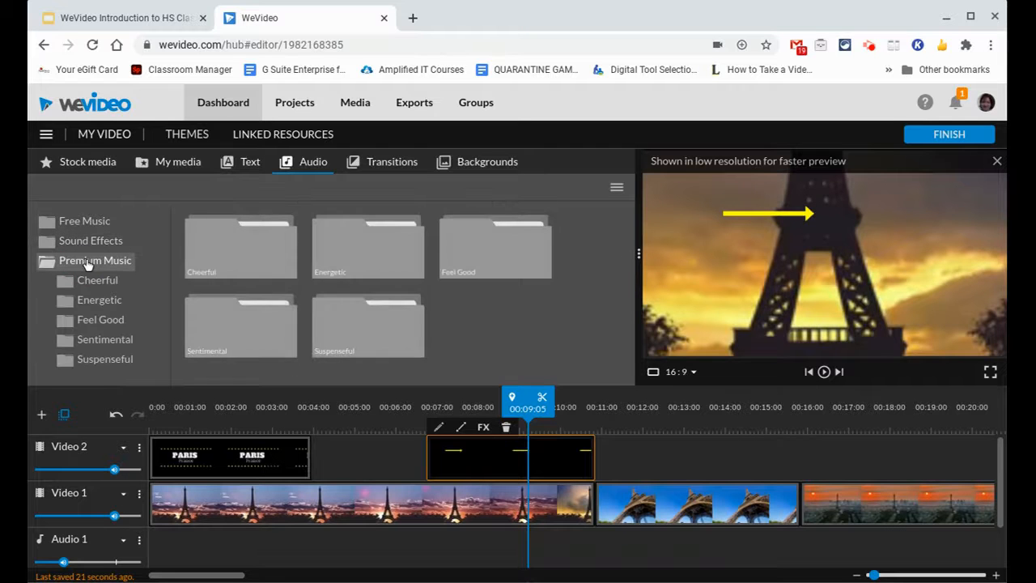
pyautogui.click(95, 284)
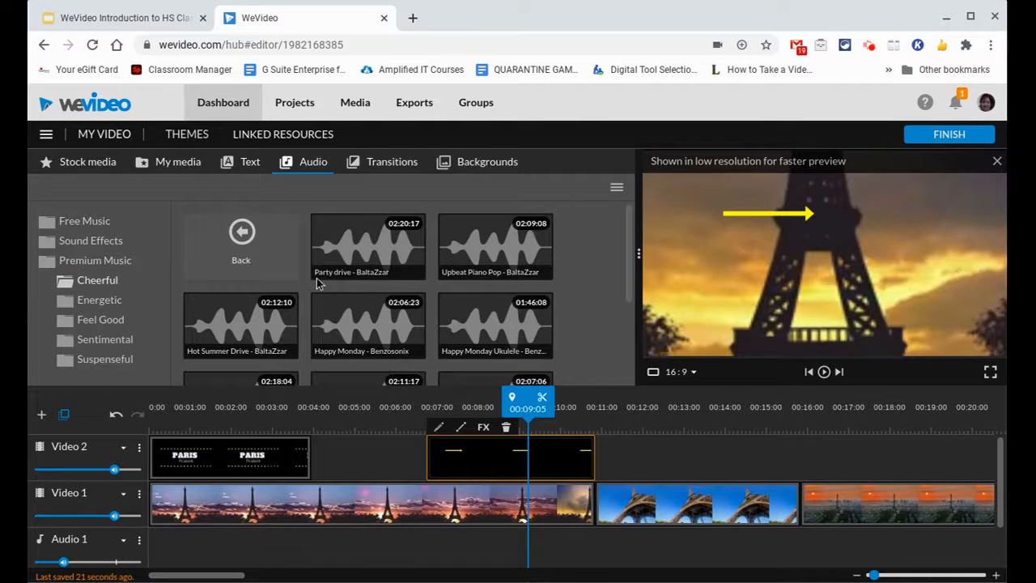
pyautogui.click(348, 261)
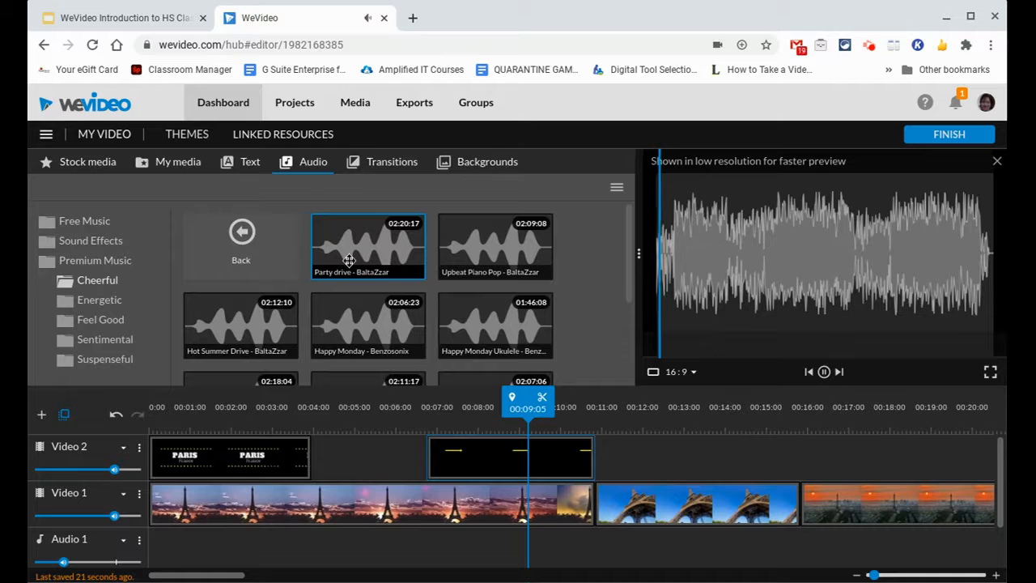
pyautogui.moveTo(348, 261); pyautogui.dragTo(153, 542)
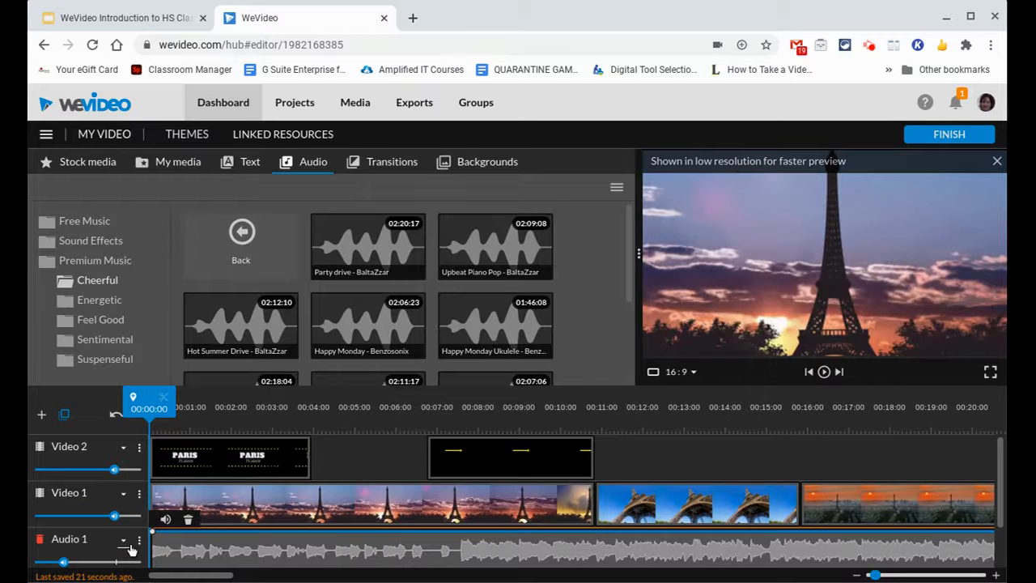
# Step: Play the project to hear the music and lower the Audio 1 track volume to 18%
pyautogui.press('space')
pyautogui.press('space')
pyautogui.moveTo(66, 563)
pyautogui.moveTo(66, 563); pyautogui.dragTo(49, 562)
pyautogui.press('space')
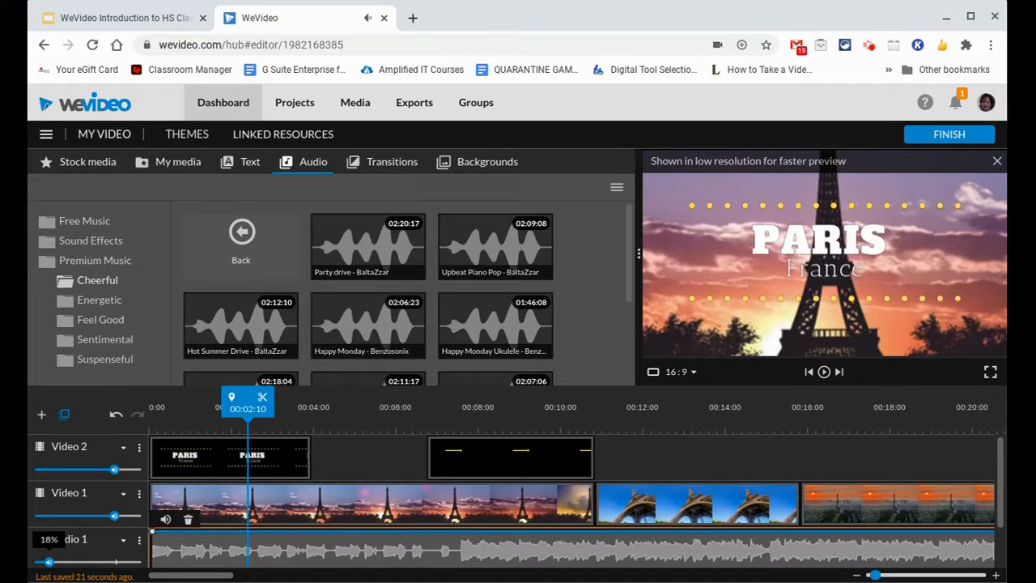
# Step: Preview the Cross blur, Cross Zoom and Cross fade transitions, and place a Cross fade between the first two Video 1 clips
pyautogui.click(376, 164)
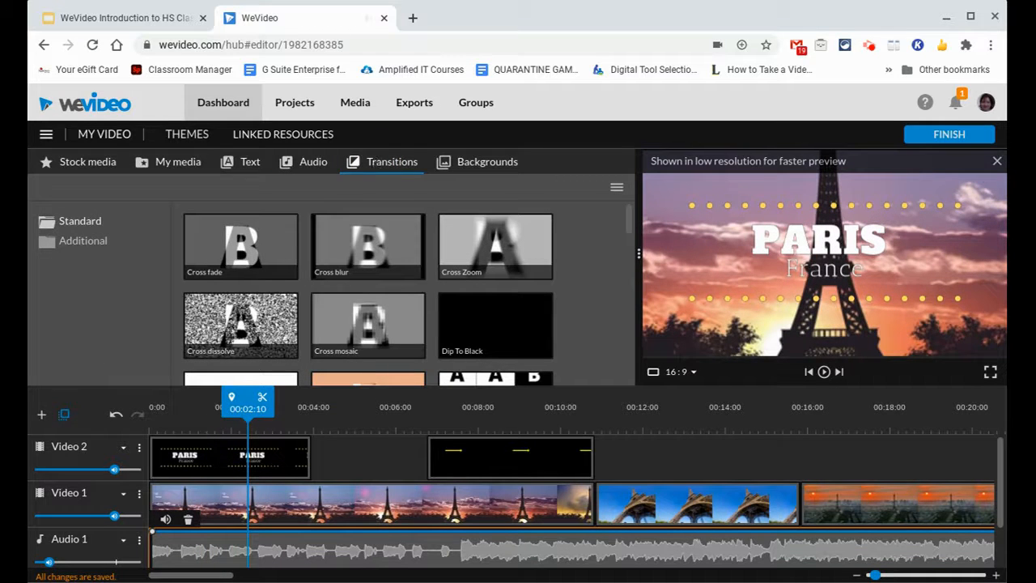
pyautogui.click(371, 249)
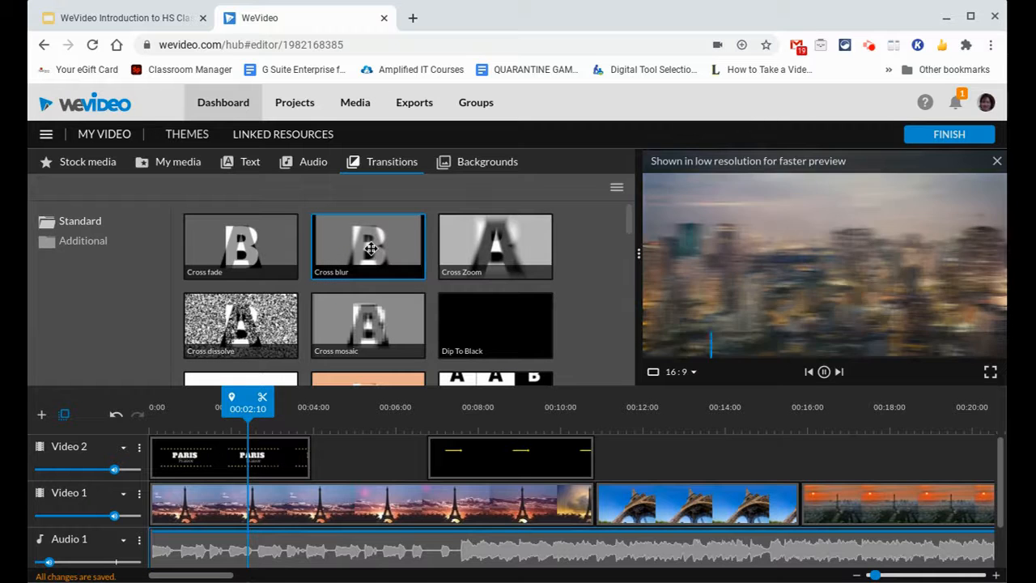
pyautogui.click(517, 247)
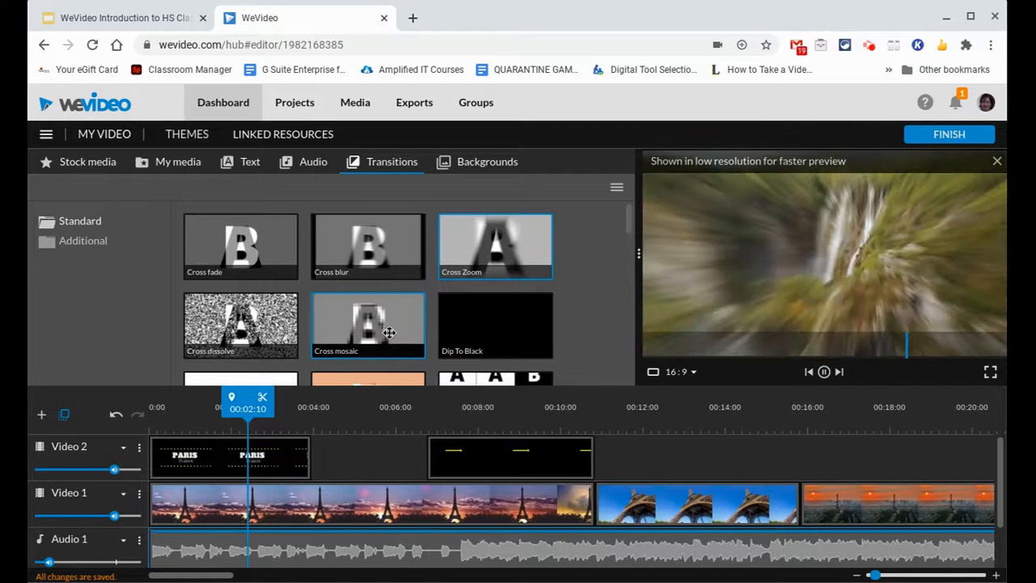
pyautogui.click(234, 265)
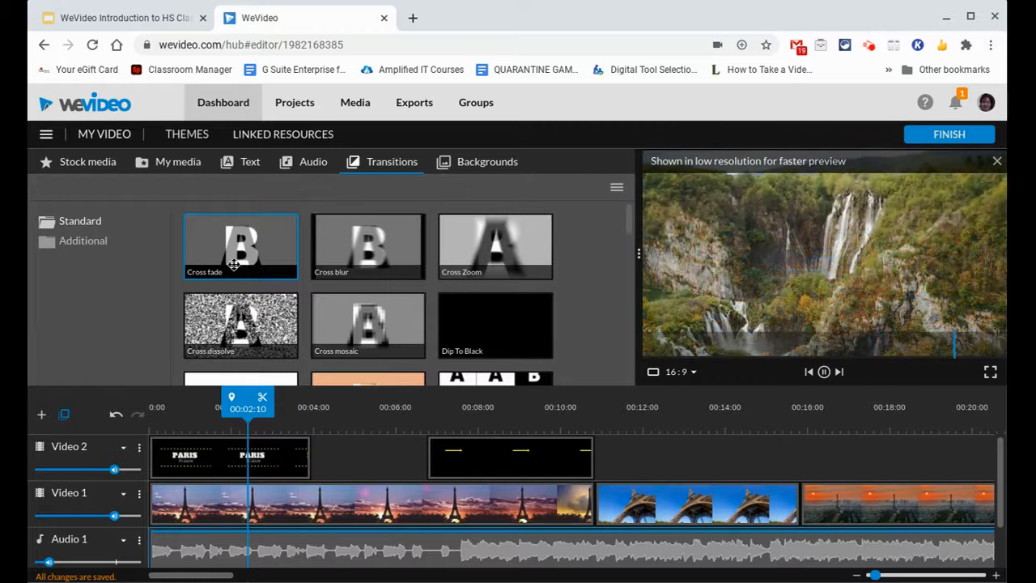
pyautogui.moveTo(234, 265); pyautogui.dragTo(584, 502)
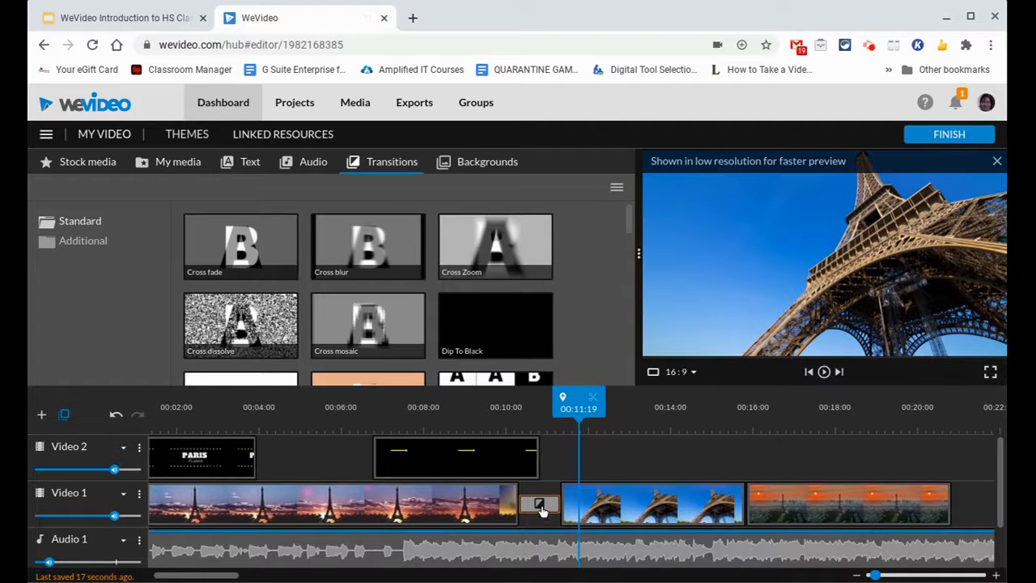
# Step: Check the transition type options of the Cross fade between the first two Video 1 clips and delete the transition
pyautogui.click(539, 505)
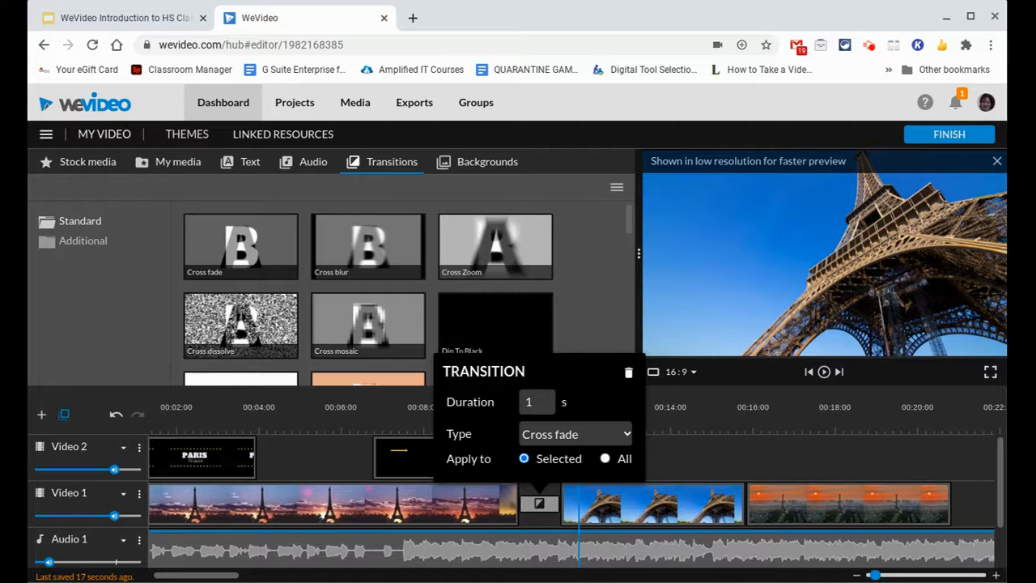
pyautogui.click(592, 438)
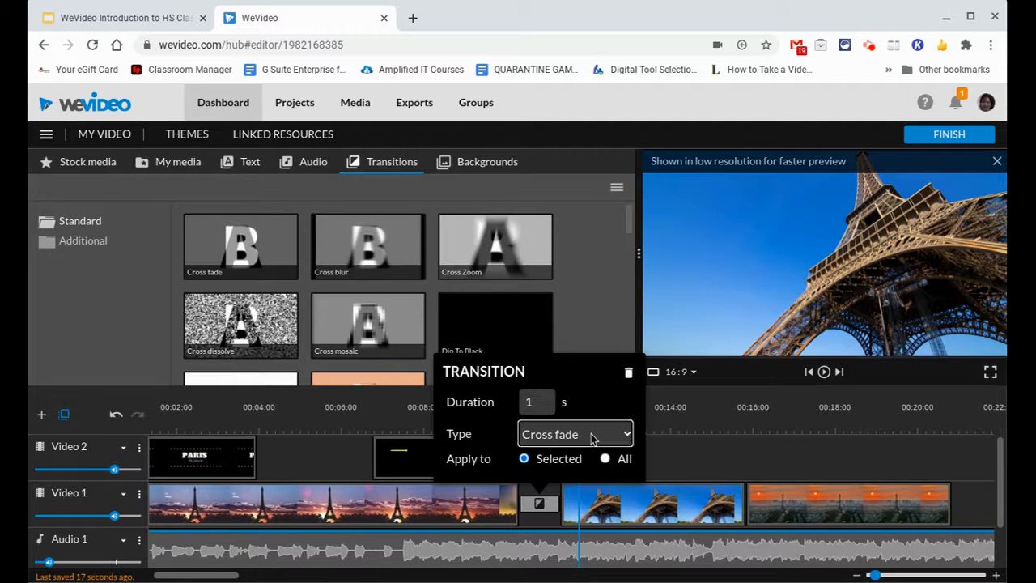
pyautogui.click(629, 374)
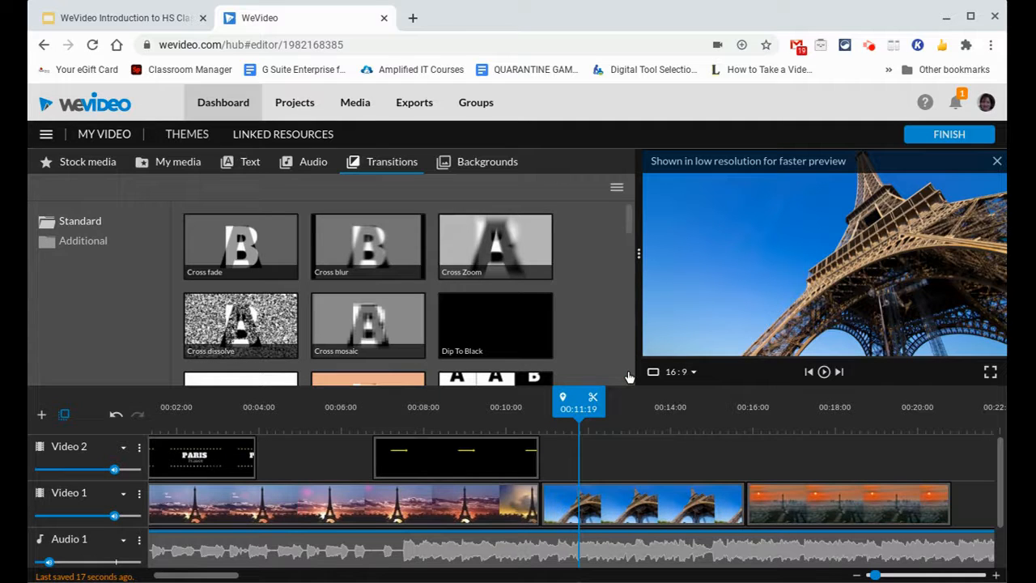
# Step: Browse the available backgrounds, solids, overlays and frames for the project
pyautogui.click(486, 176)
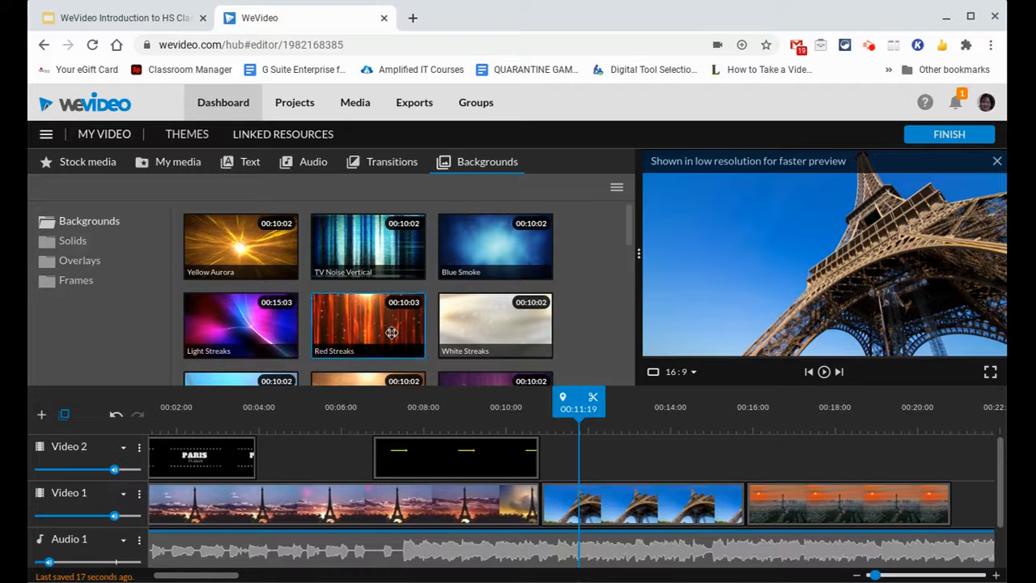
pyautogui.scroll(-5, 290, 334)
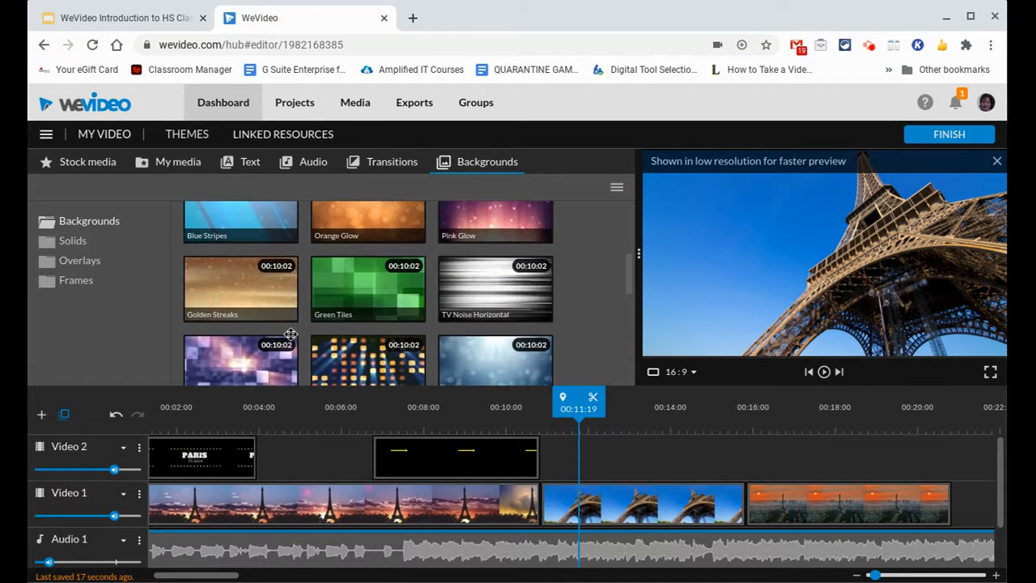
pyautogui.click(71, 243)
pyautogui.click(78, 260)
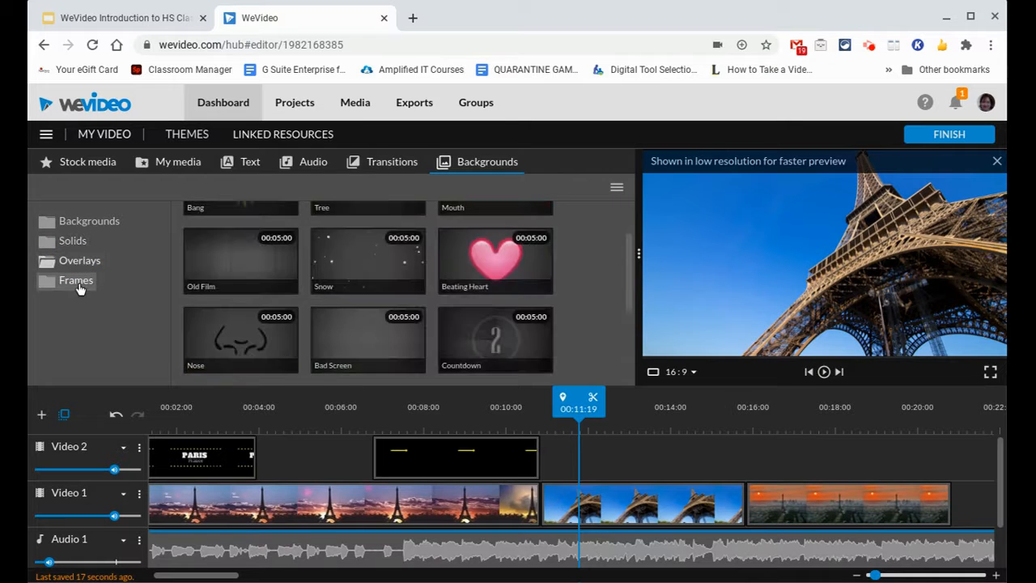
pyautogui.click(79, 285)
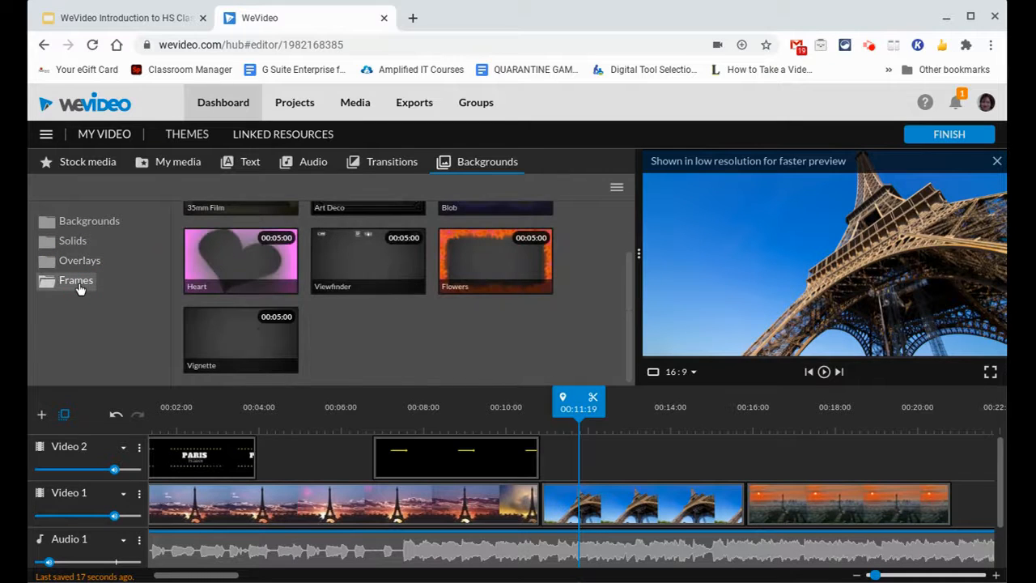